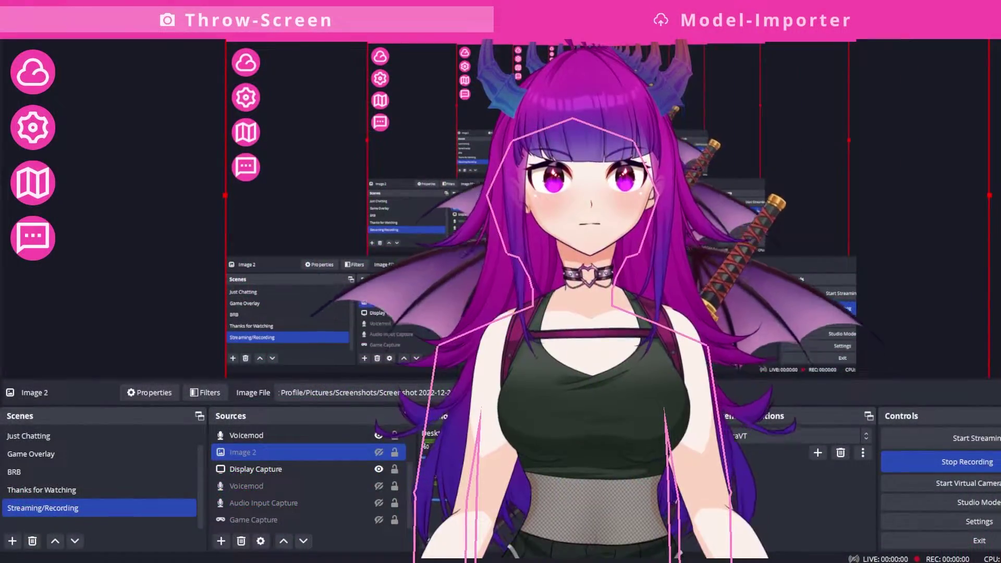
- Add a new Game Capture source named Game Capture 2 to the Streaming/Recording scene
ctrl+click(374, 485)
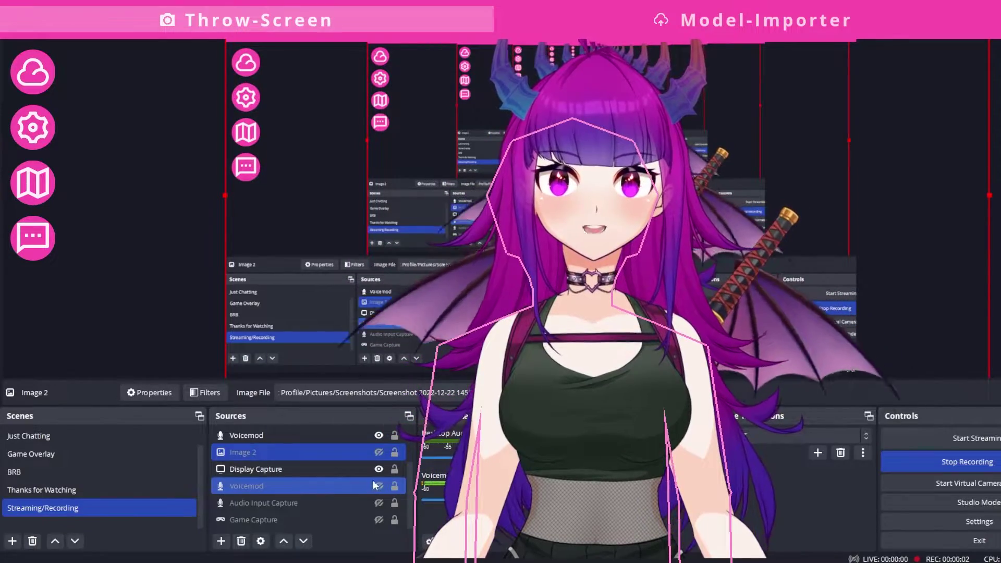
ctrl+click(374, 484)
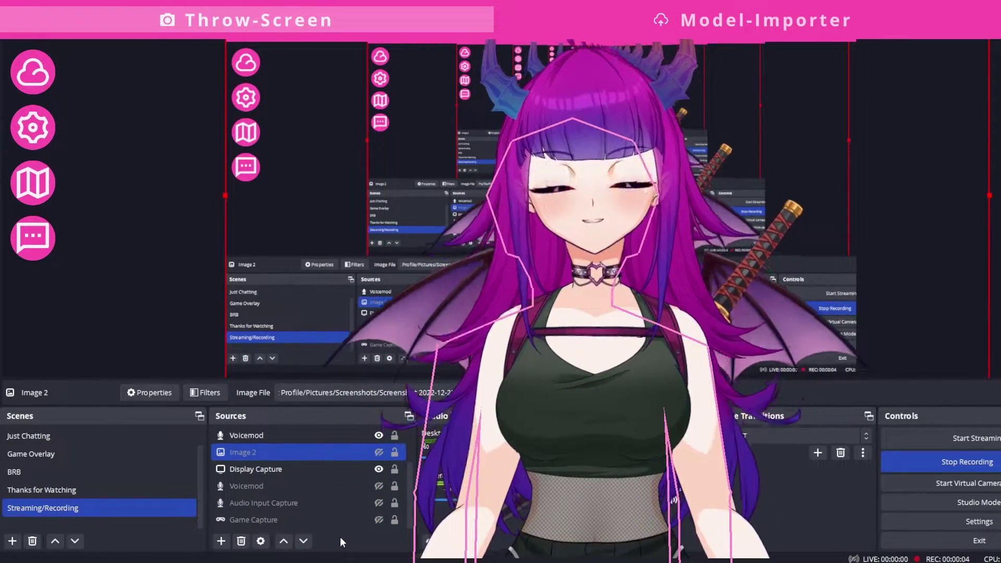
click(221, 542)
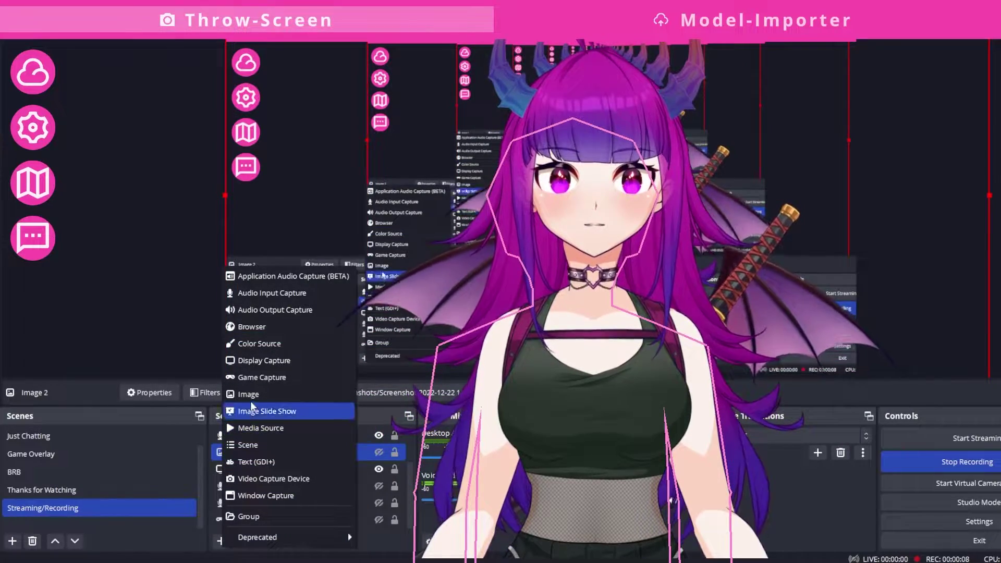
click(263, 378)
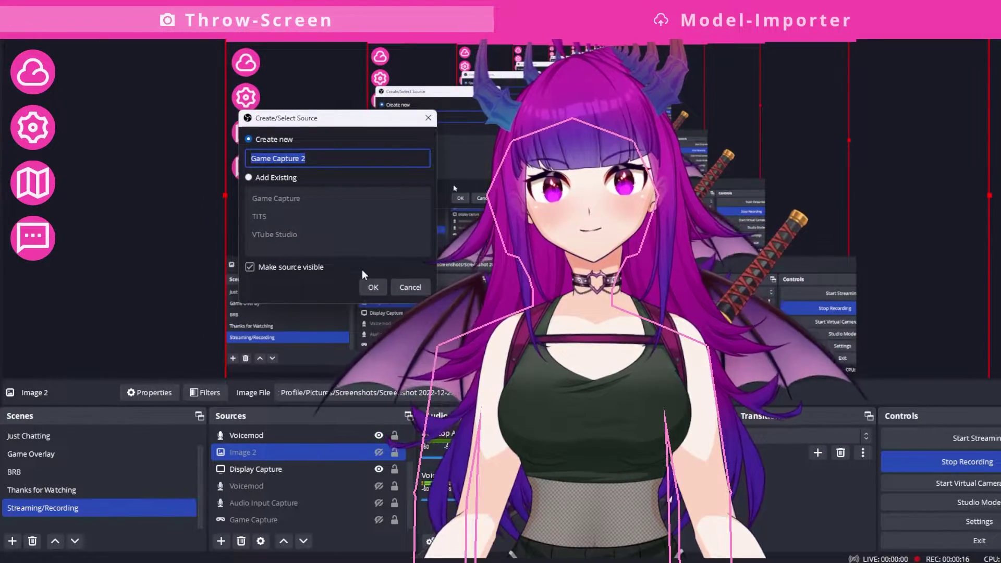
click(364, 282)
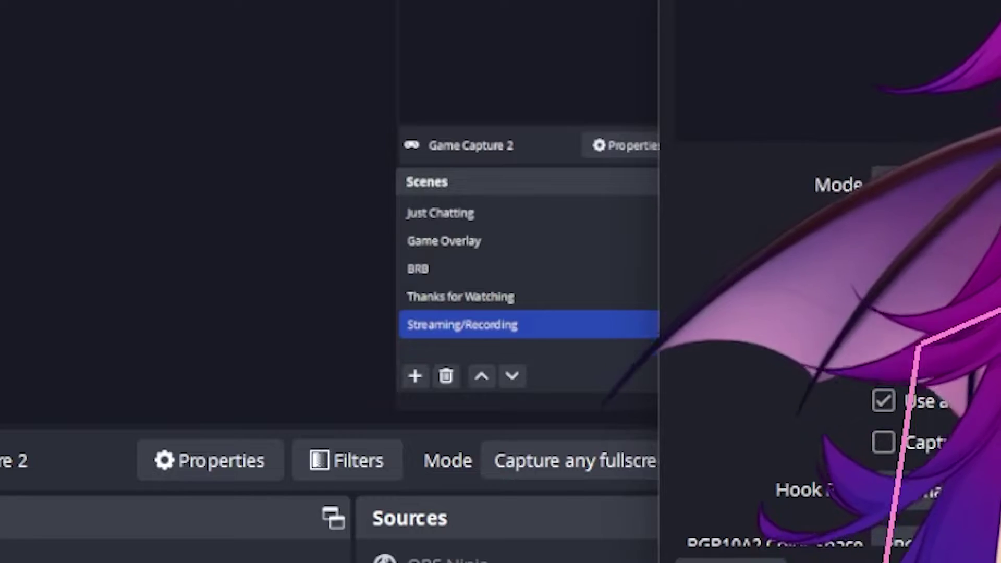
- Set Game Capture 2 to capture a specific window, choosing the Twitch Integrated Throwing System window, and confirm its properties
drag(938, 3, 257, 3)
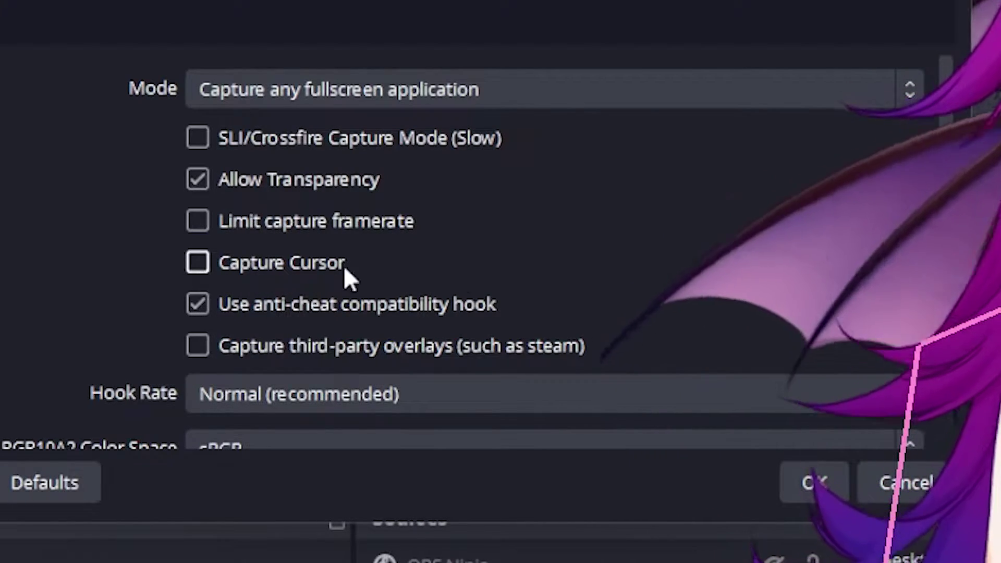
click(855, 88)
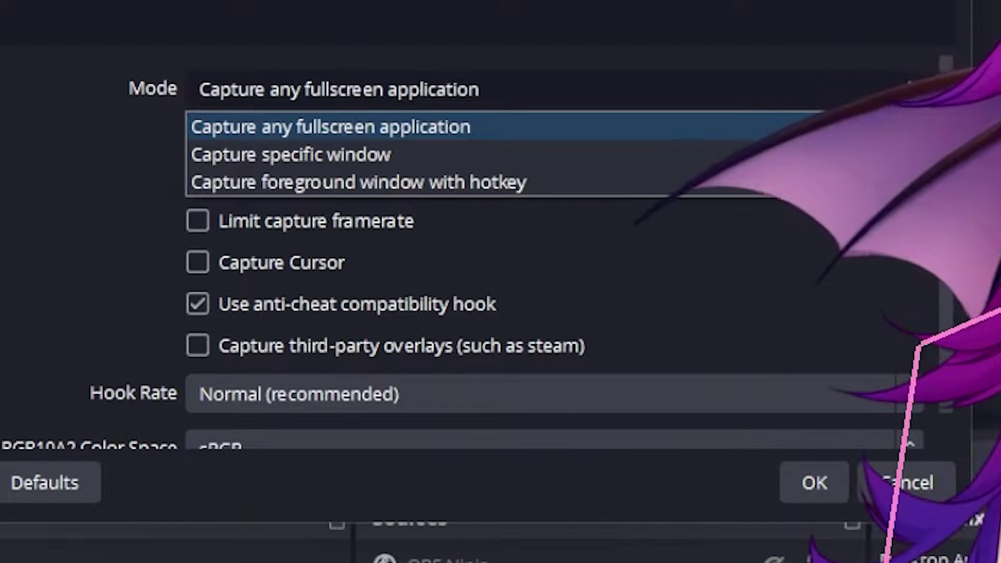
click(394, 156)
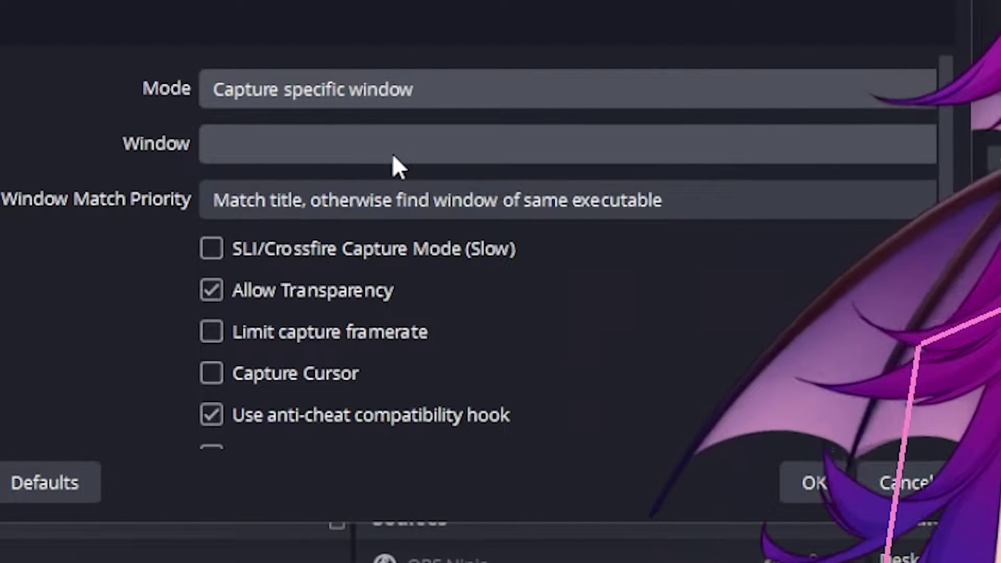
click(608, 150)
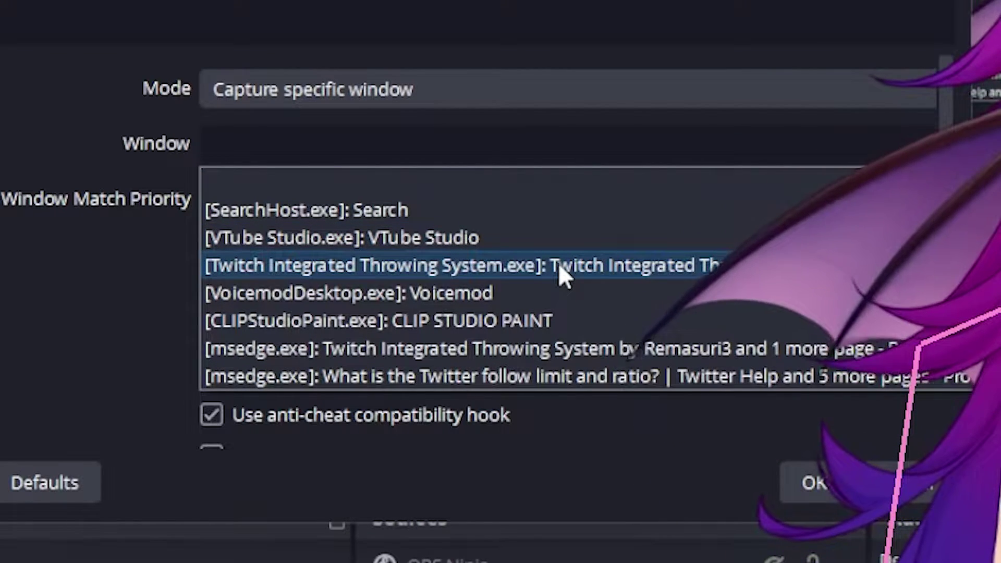
click(559, 267)
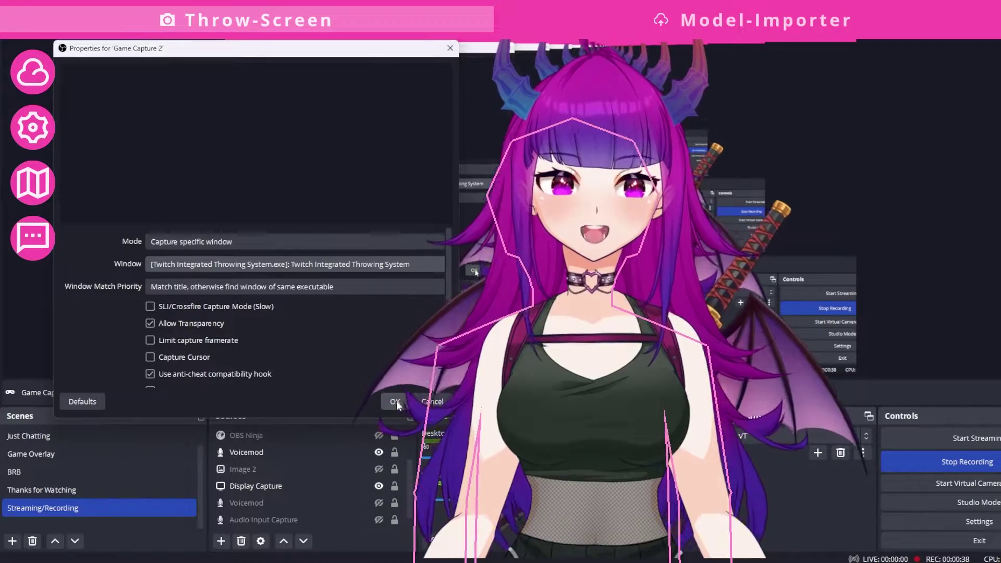
click(805, 482)
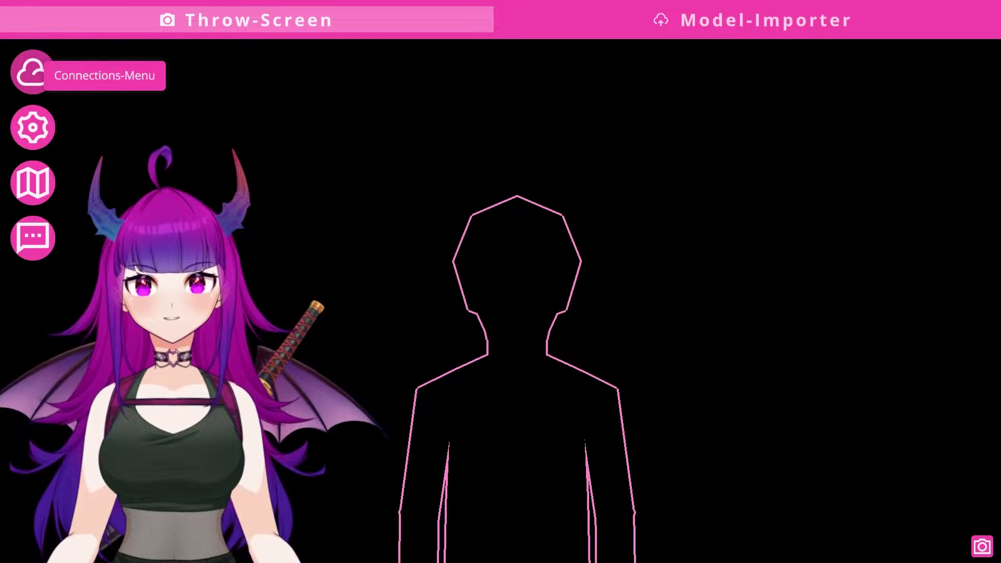
- Calibrate the VTube Studio model overlay by setting Pivot Y to -0.92, and close the connection settings
click(32, 72)
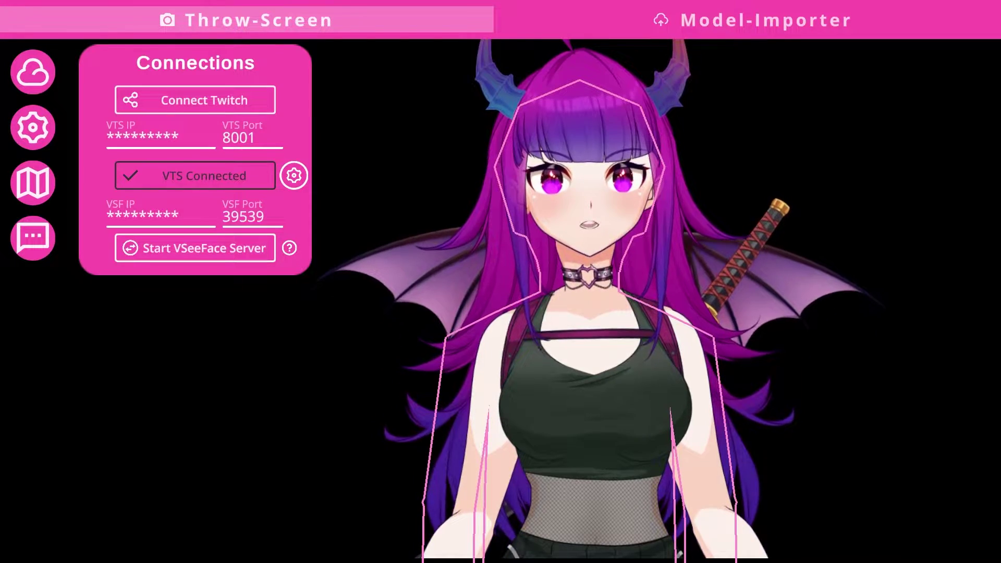
click(293, 175)
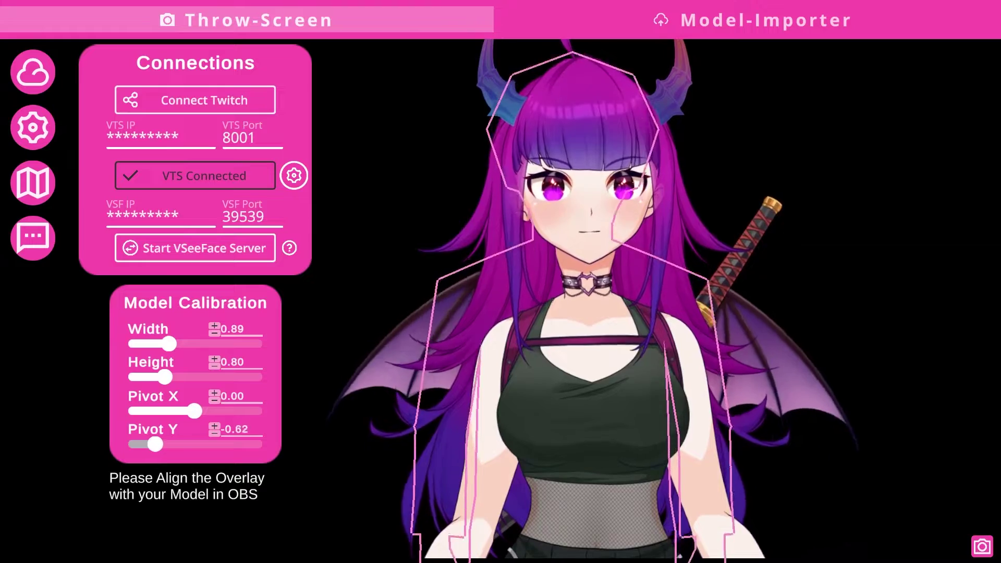
drag(152, 444, 137, 445)
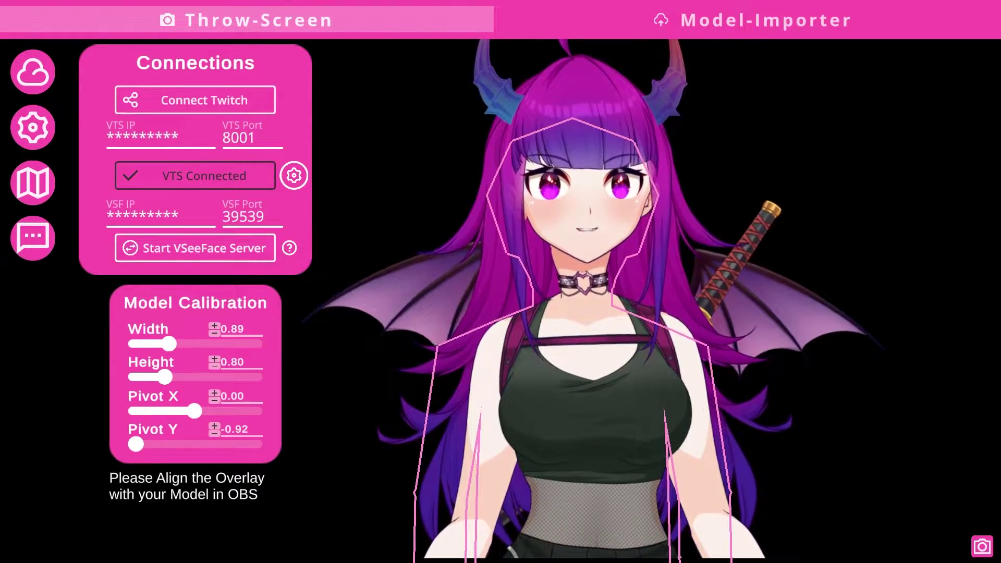
click(294, 175)
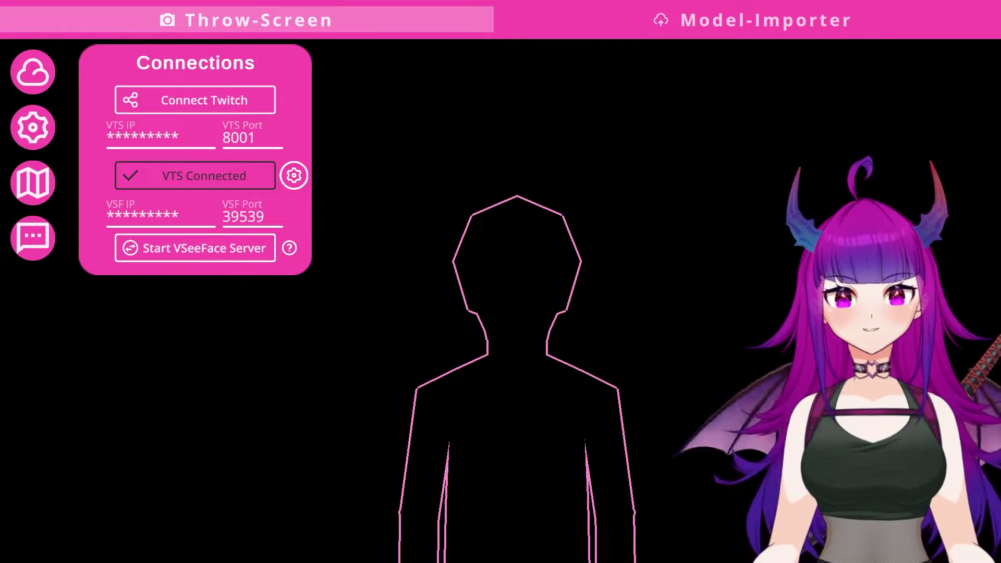
click(32, 72)
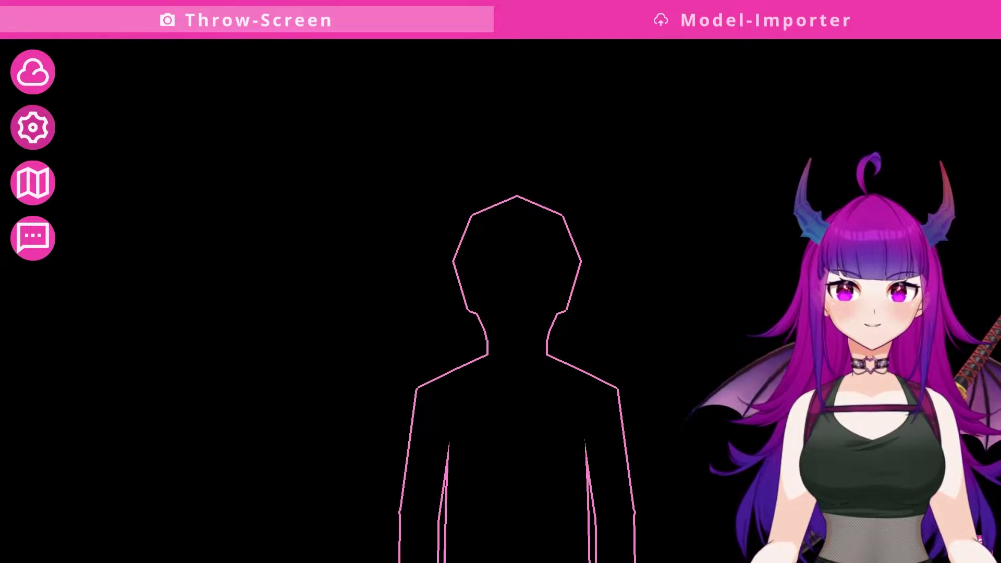
- Review the general and graphics settings of the throwing system
click(33, 127)
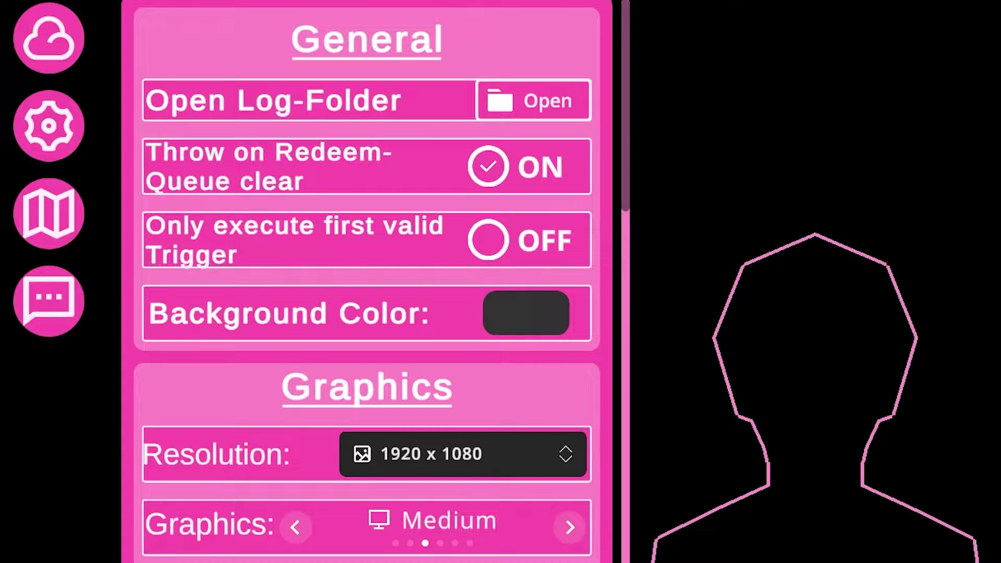
scroll(365, 282, down, 5)
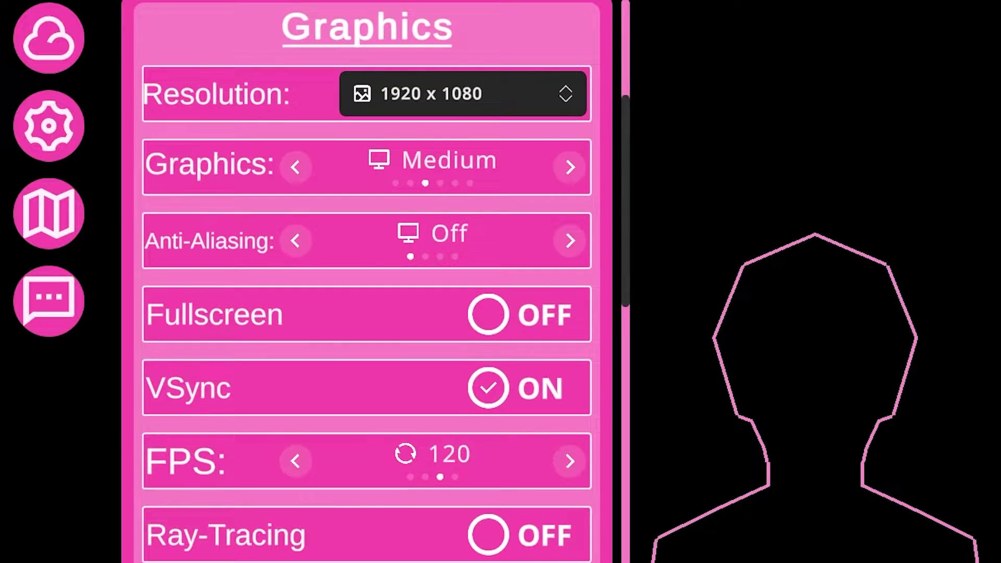
scroll(365, 281, down, 6)
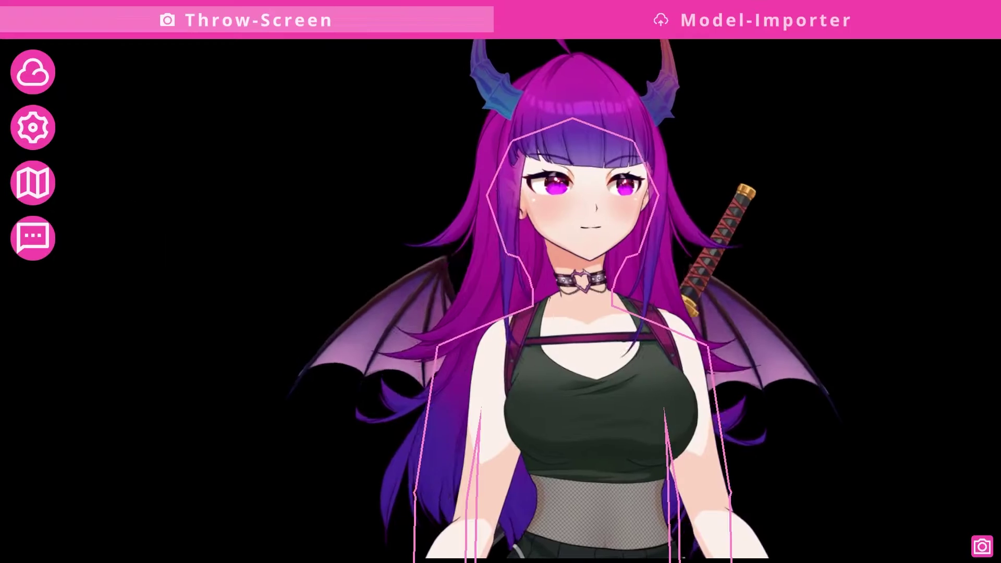
- Add a new trigger to the trigger list and open its options
click(33, 238)
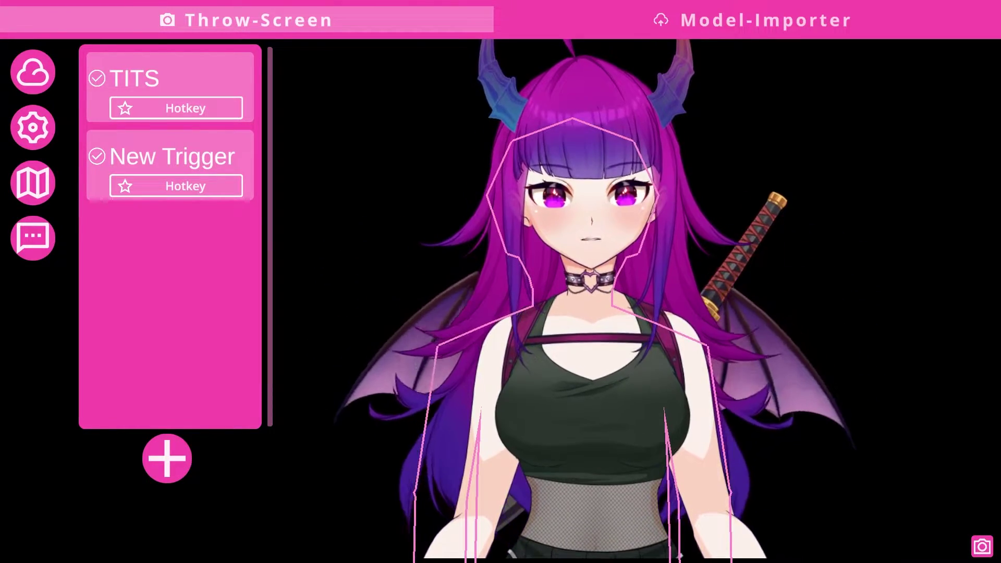
click(167, 458)
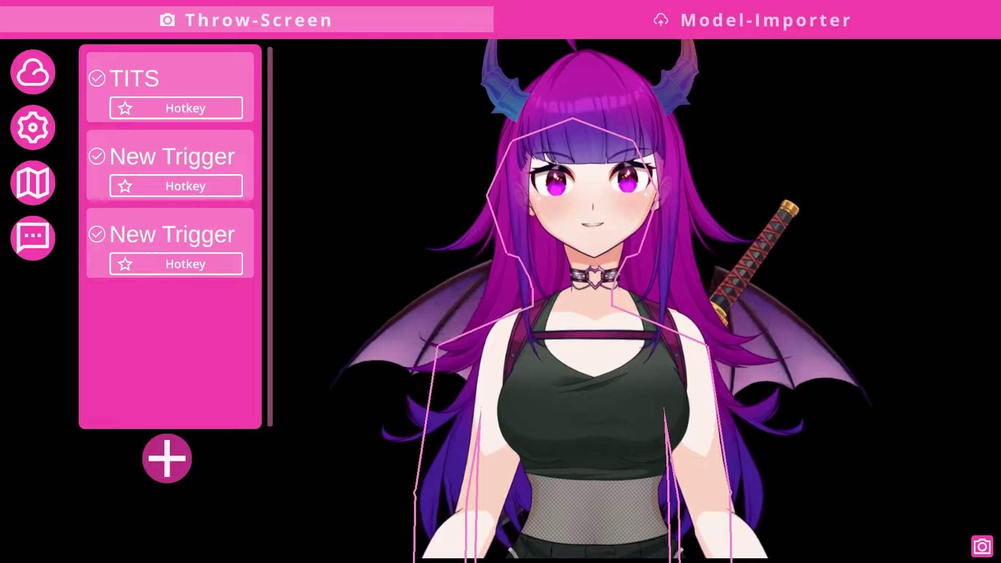
click(169, 234)
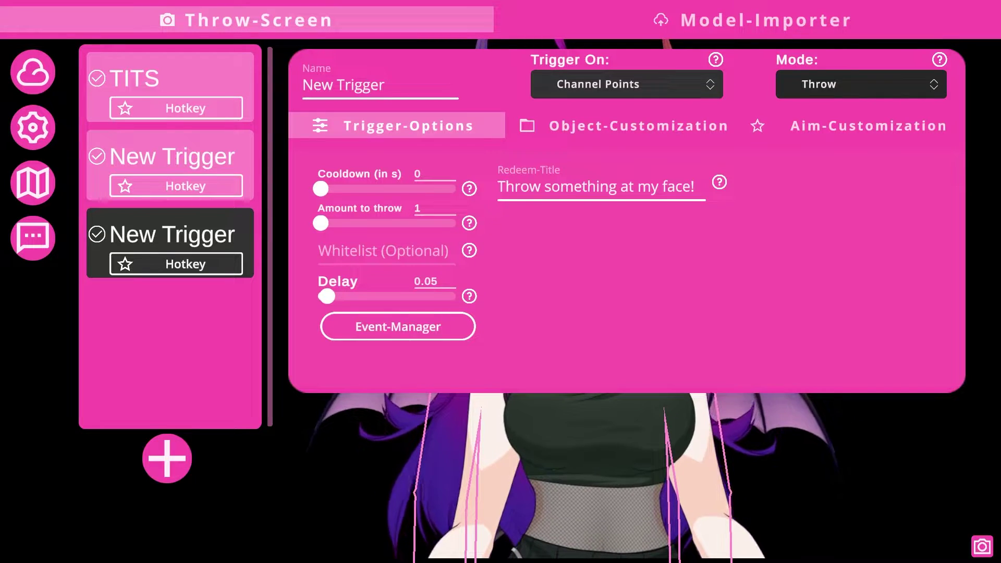
- Look through the event types for the new trigger and set it to trigger on Subs
scroll(621, 152, down, 3)
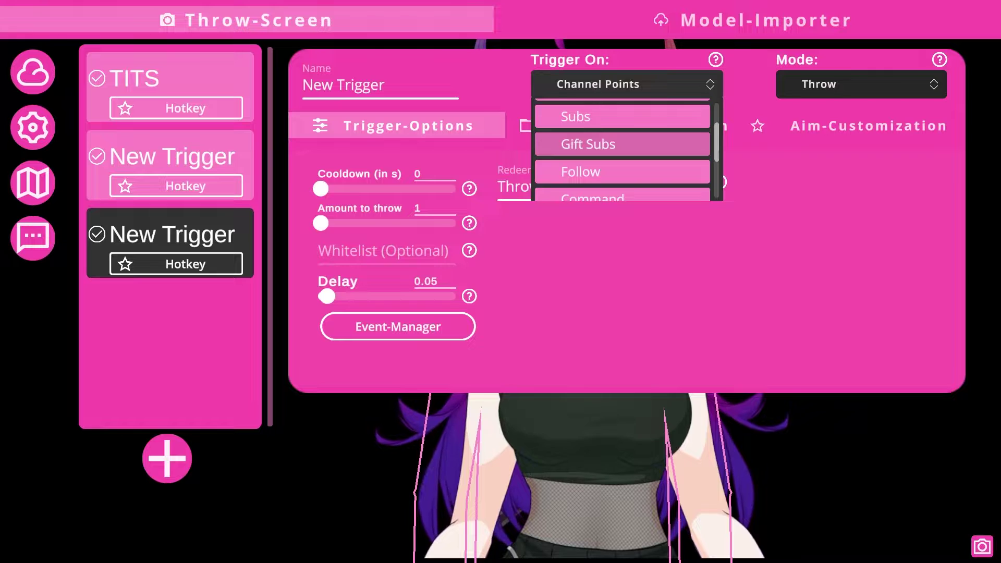
scroll(620, 152, down, 3)
scroll(620, 159, down, 2)
click(626, 84)
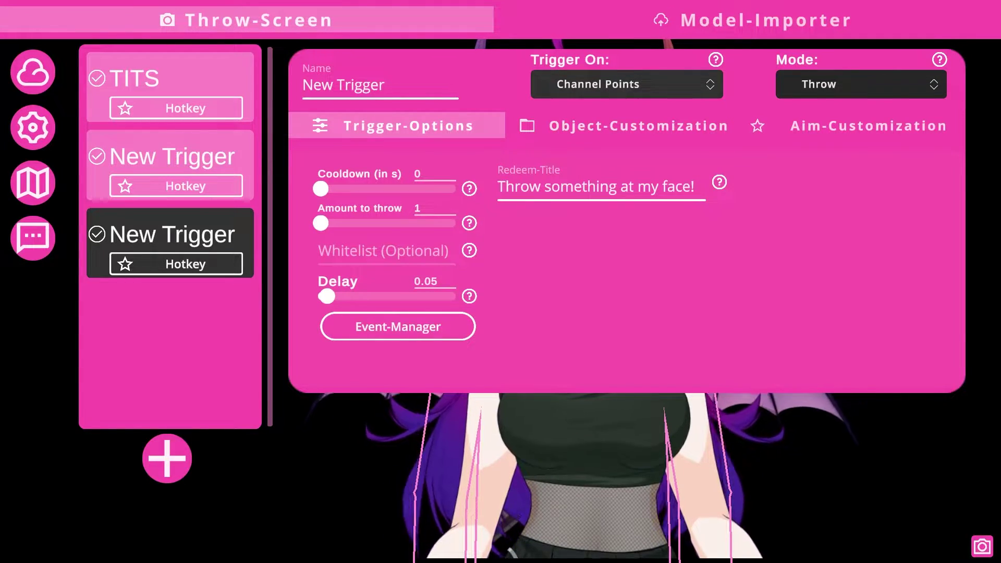
click(379, 84)
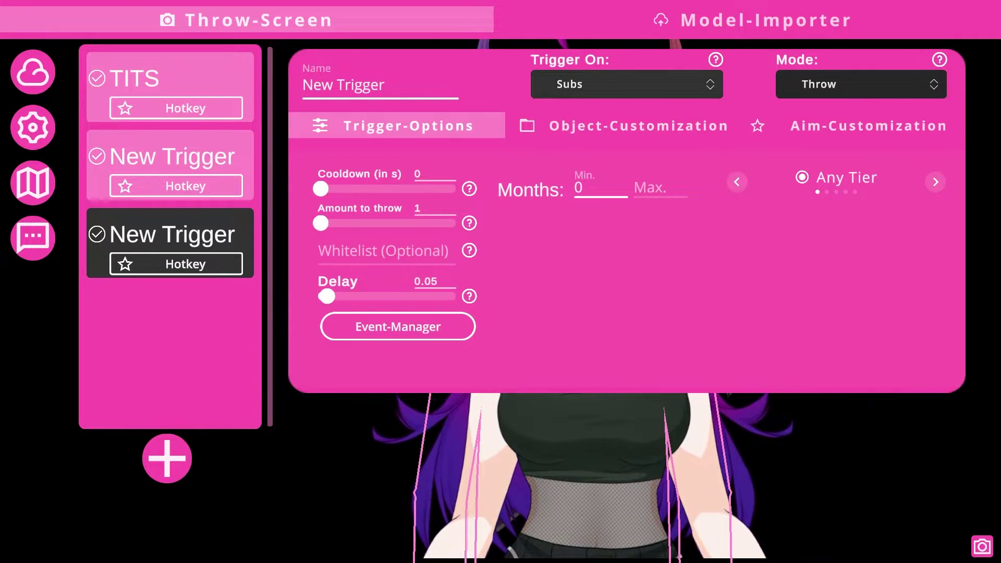
- Examine the other available event types for the new trigger and close the trigger list
click(626, 84)
scroll(621, 132, down, 3)
scroll(622, 140, up, 3)
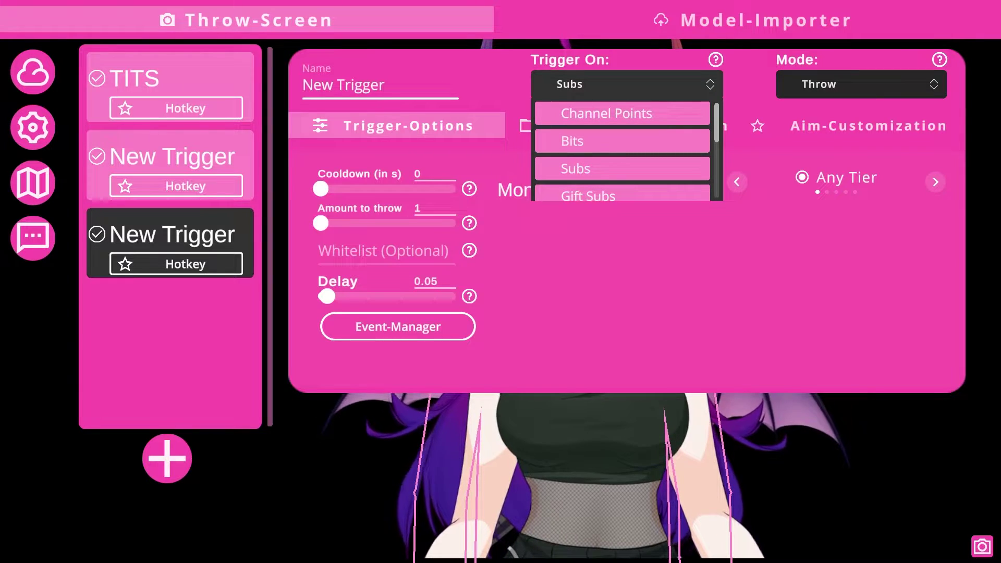
click(626, 84)
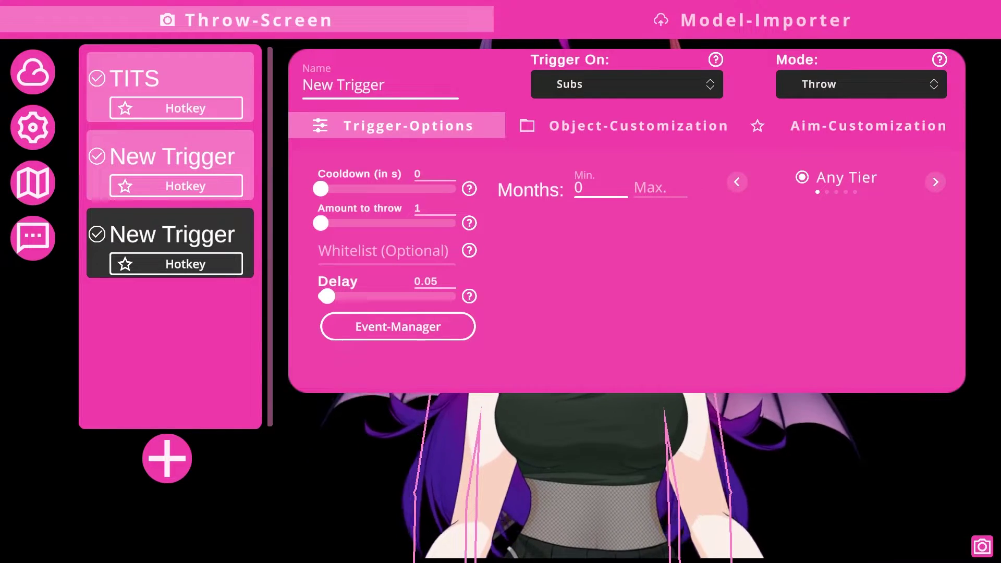
click(33, 238)
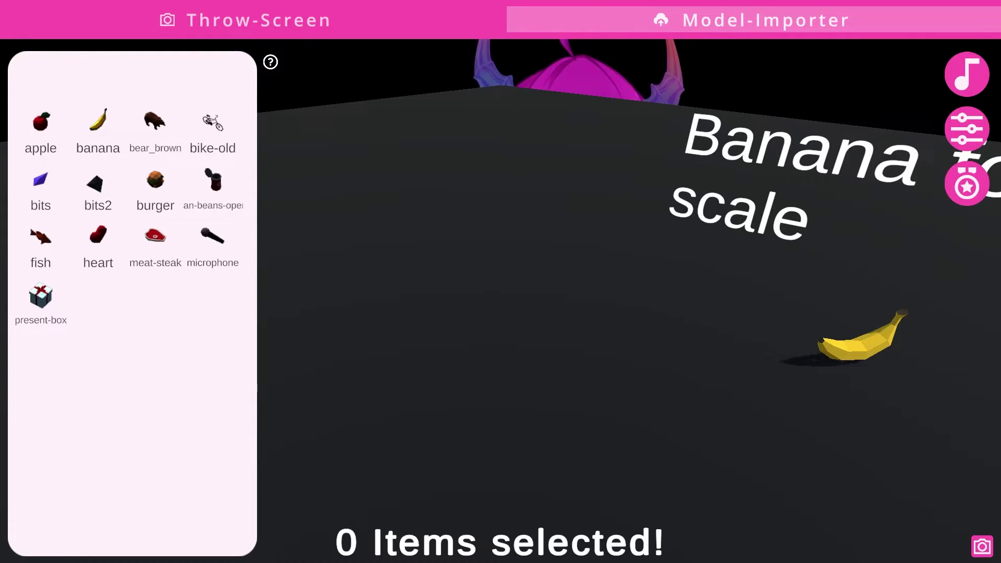
- Set the apple model's Strength to 1.25, Speed to 1.28 and Rotation-Speed to 3.15 in the Model-Importer
click(41, 130)
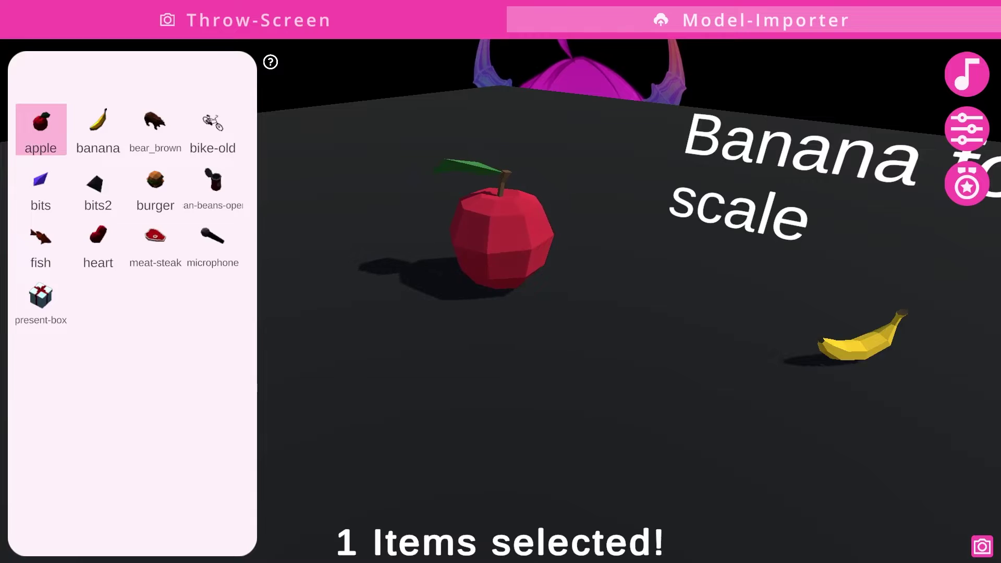
click(967, 129)
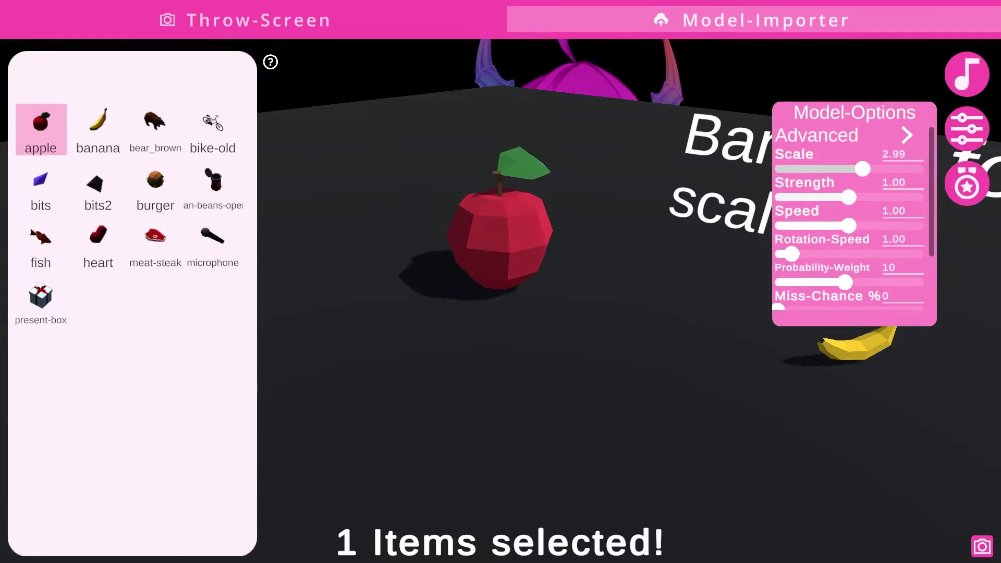
drag(848, 197, 868, 225)
drag(791, 254, 822, 254)
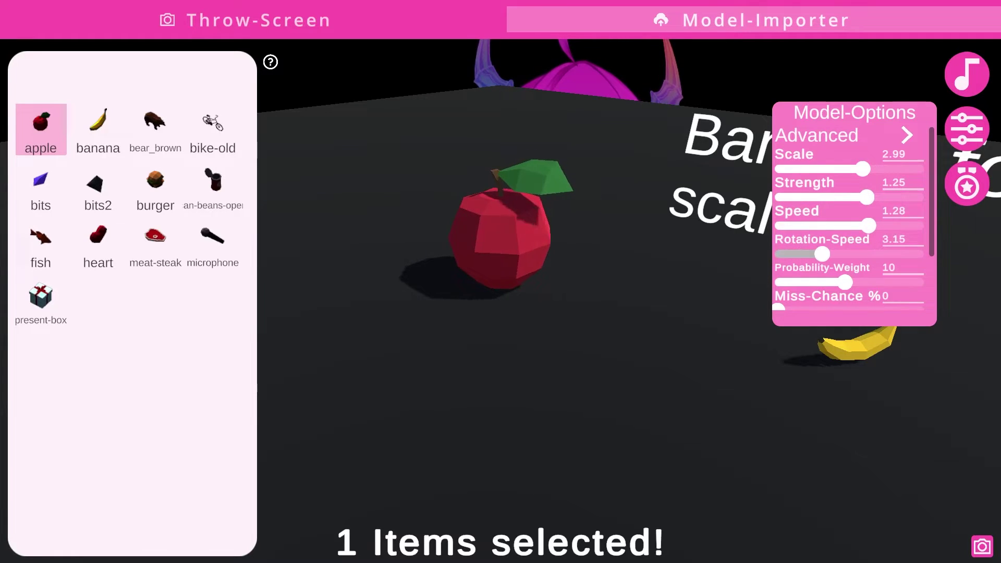
- Toggle the apple's option to allow collision with other items and close its model options
scroll(822, 266, down, 3)
key(Down)
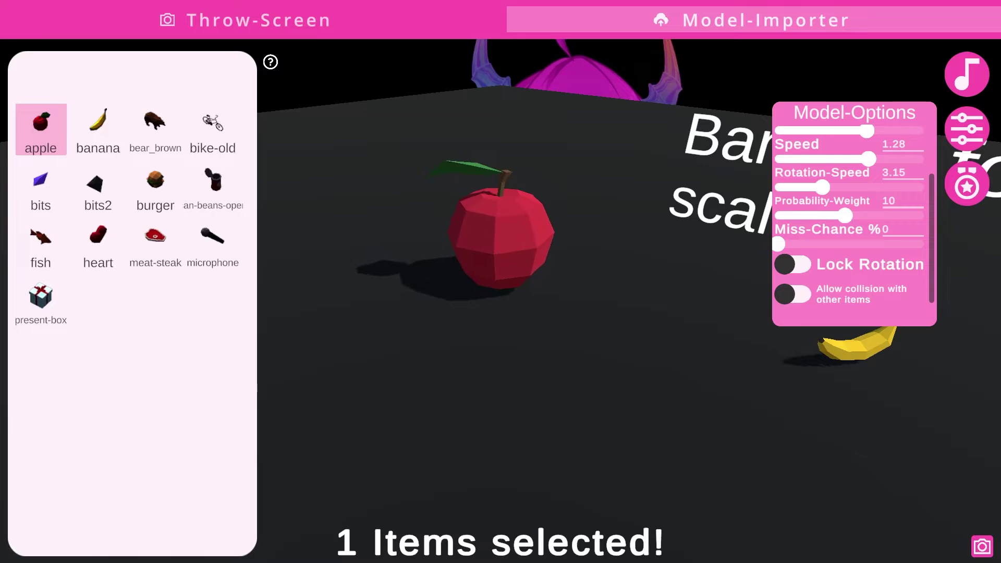
click(792, 294)
click(965, 129)
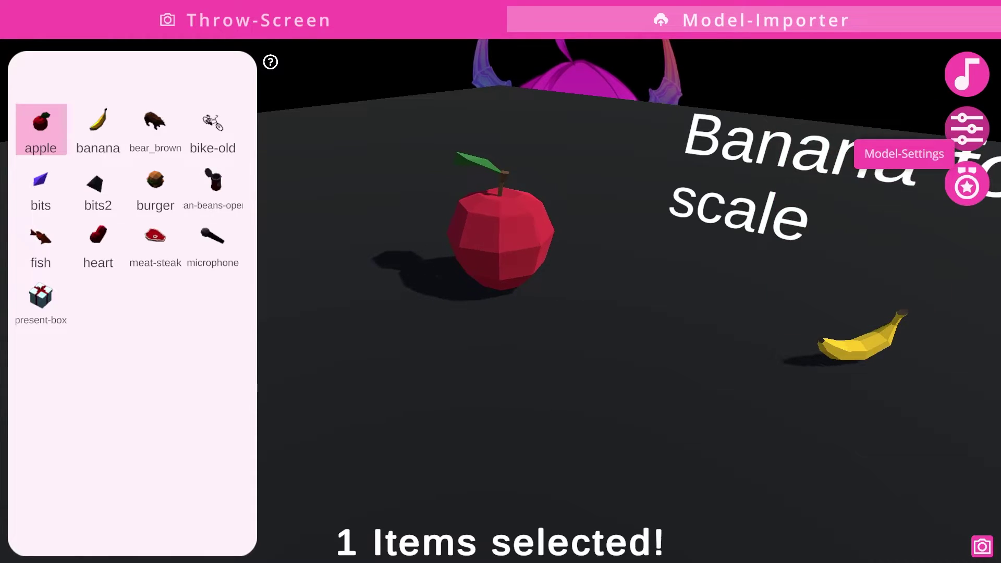
- Choose the Default Bonk sound for the banana model and preview it while adjusting the playback volume
click(98, 129)
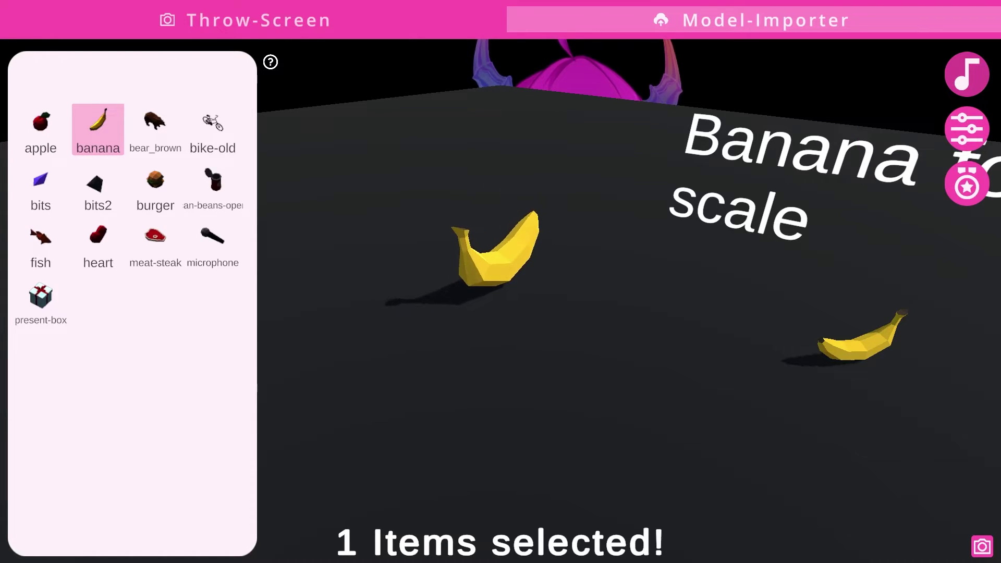
click(967, 74)
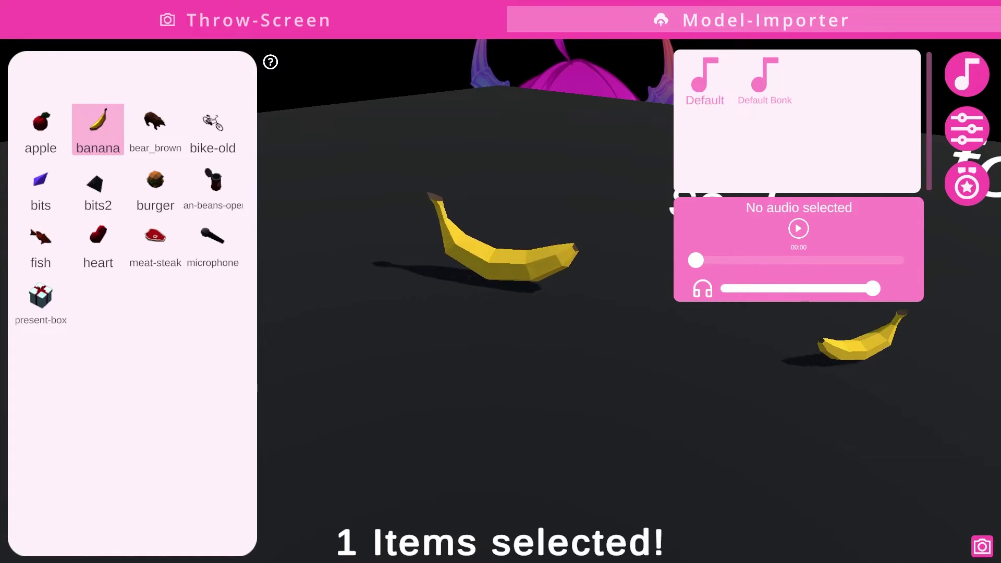
click(764, 81)
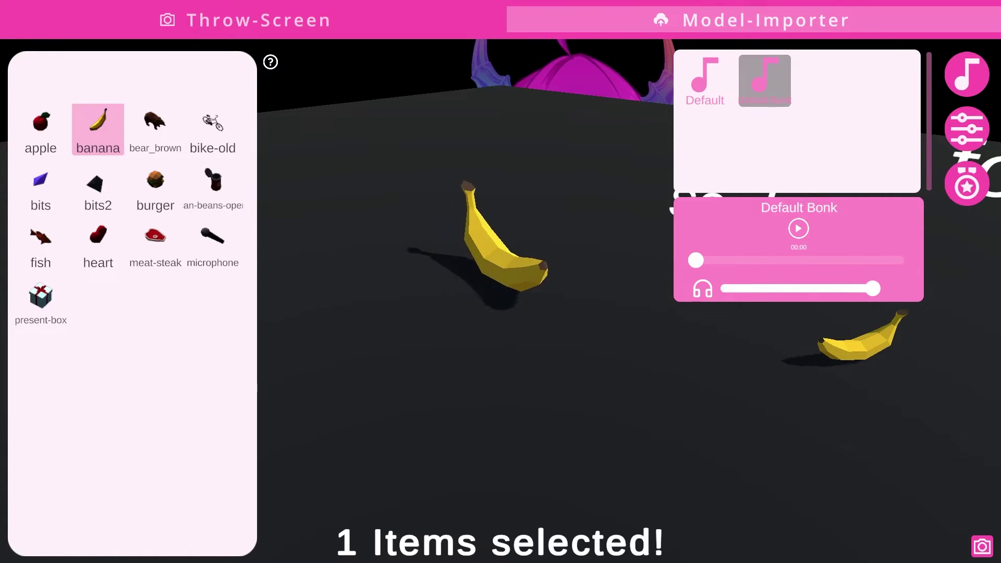
click(798, 228)
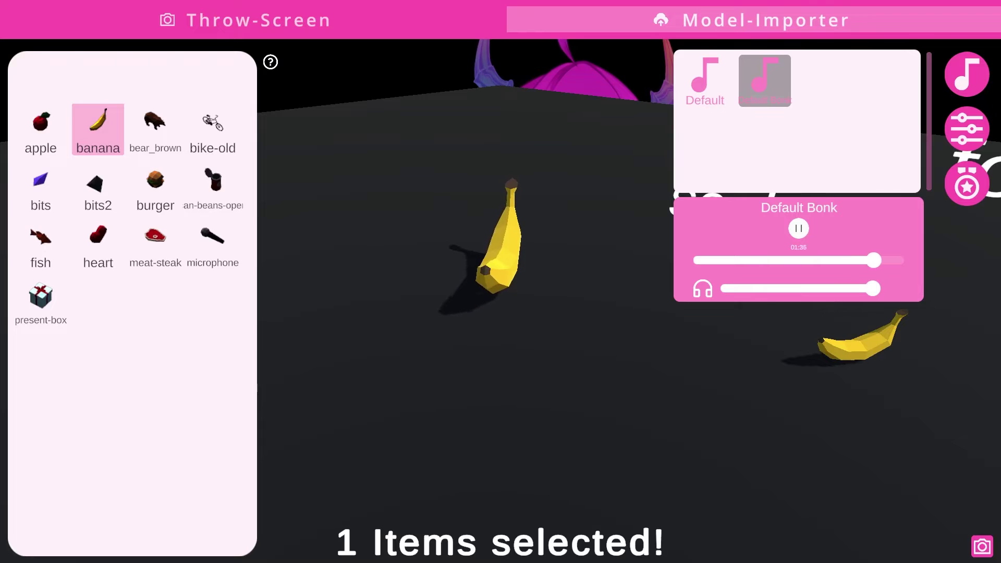
click(798, 228)
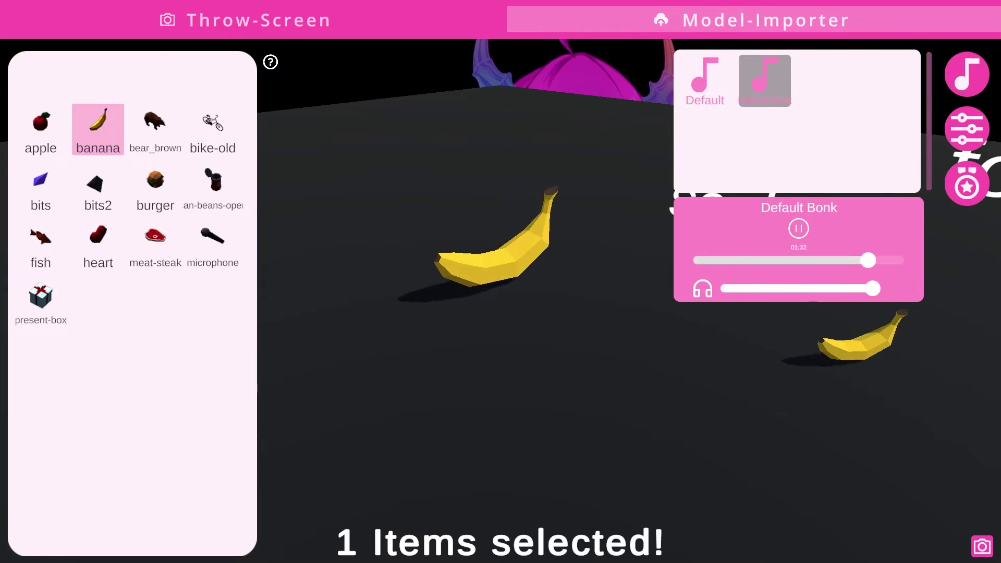
drag(814, 288, 872, 288)
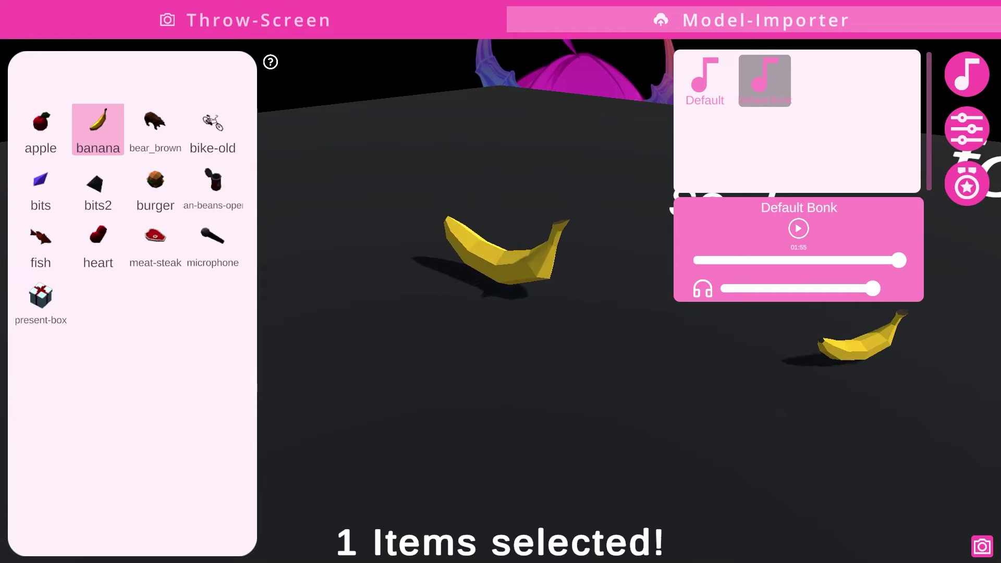
- Choose the Default sound for the banana model, then play and stop its preview
click(705, 80)
click(798, 228)
click(798, 229)
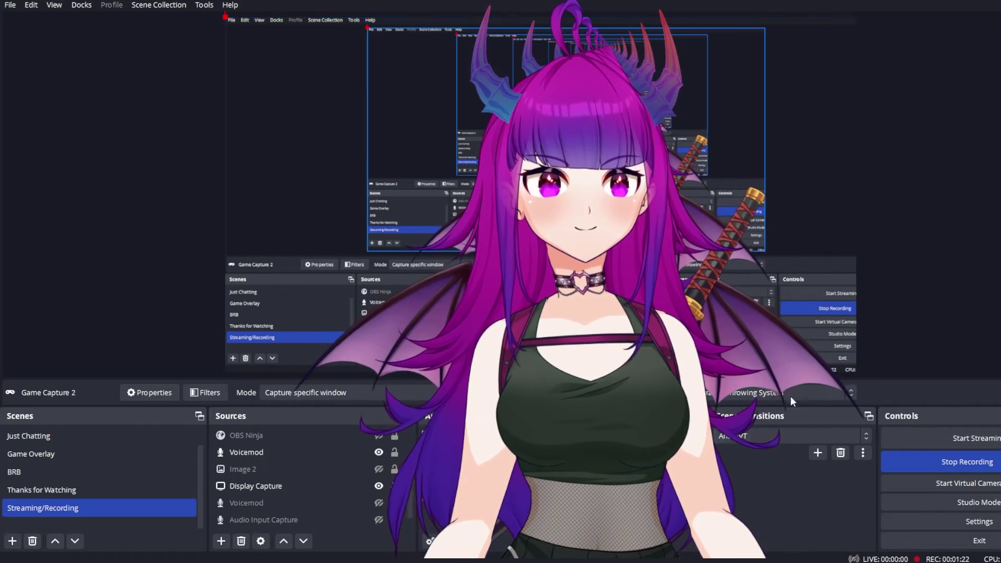
click(955, 463)
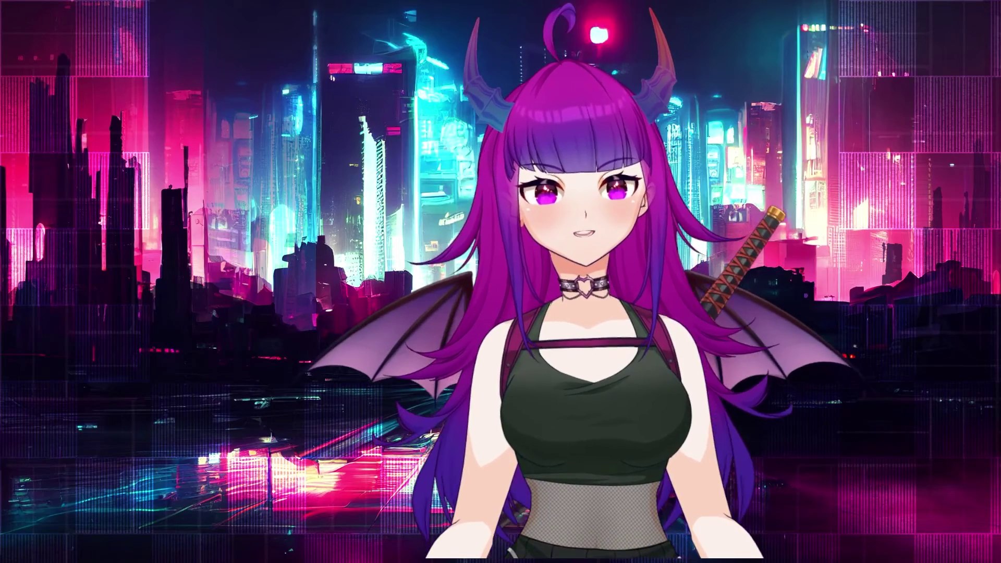